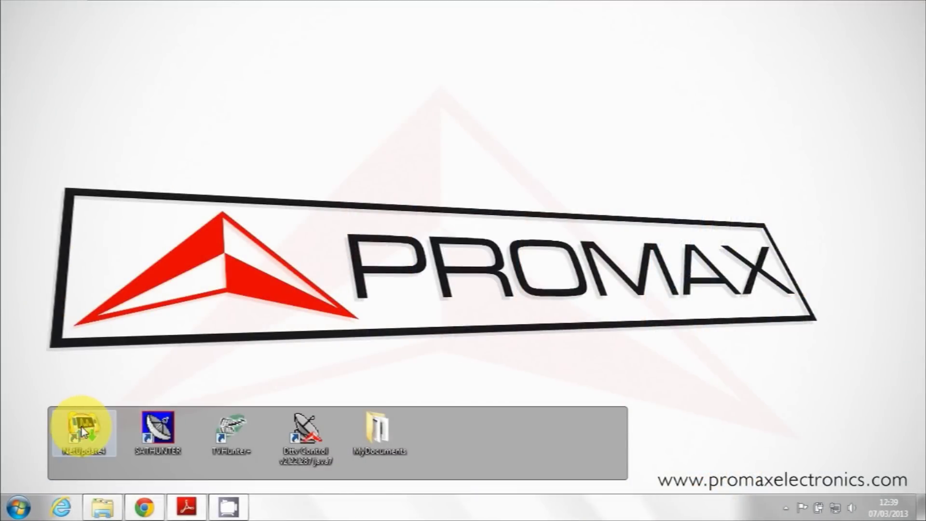
Launch NetUpdate 4 and detect the HD RANGER+ on COM4, version 7.0 and up-to-date.
double_click(82, 429)
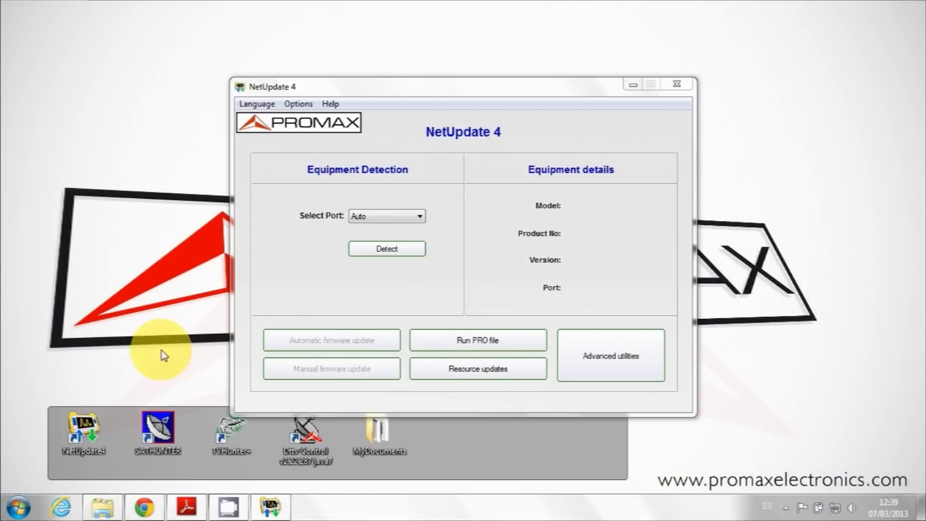
left_click(364, 258)
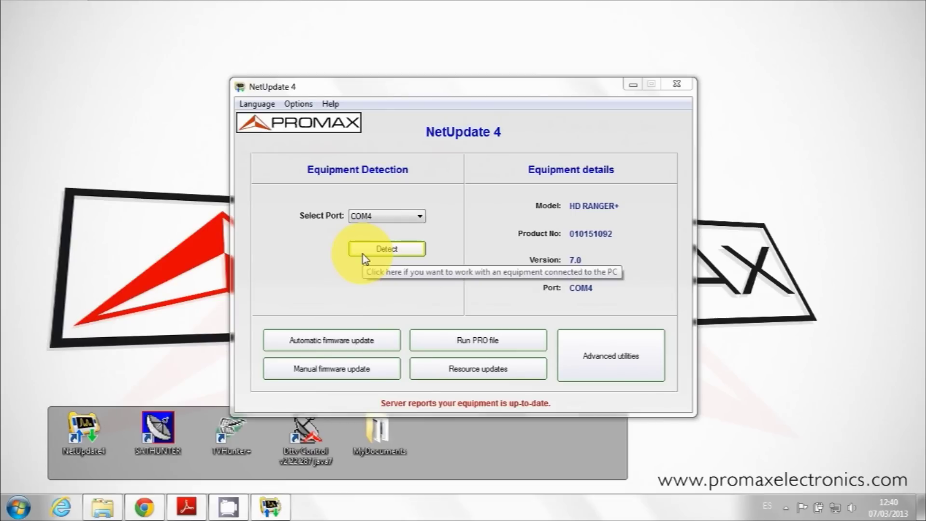
In Advanced utilities, create a new SAT-band plan named 13E_TEST, kept Protected.
left_click(612, 367)
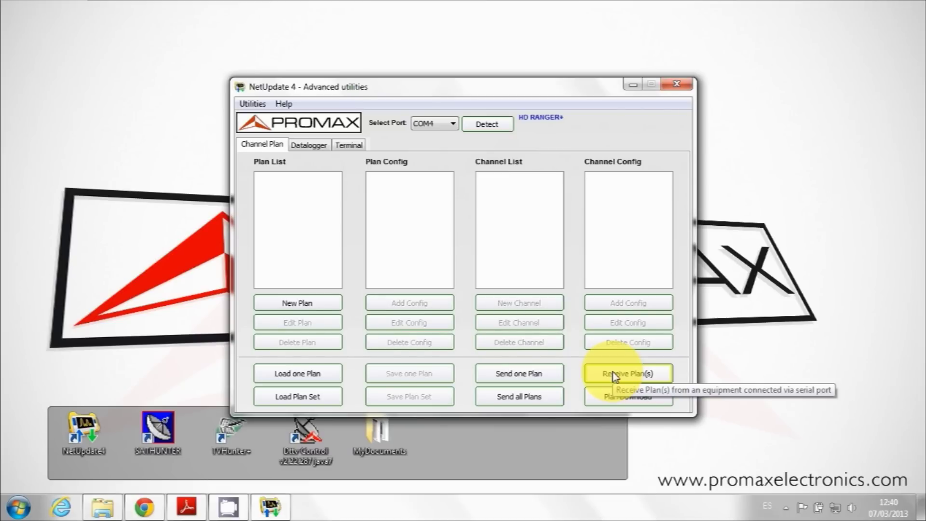
left_click(328, 309)
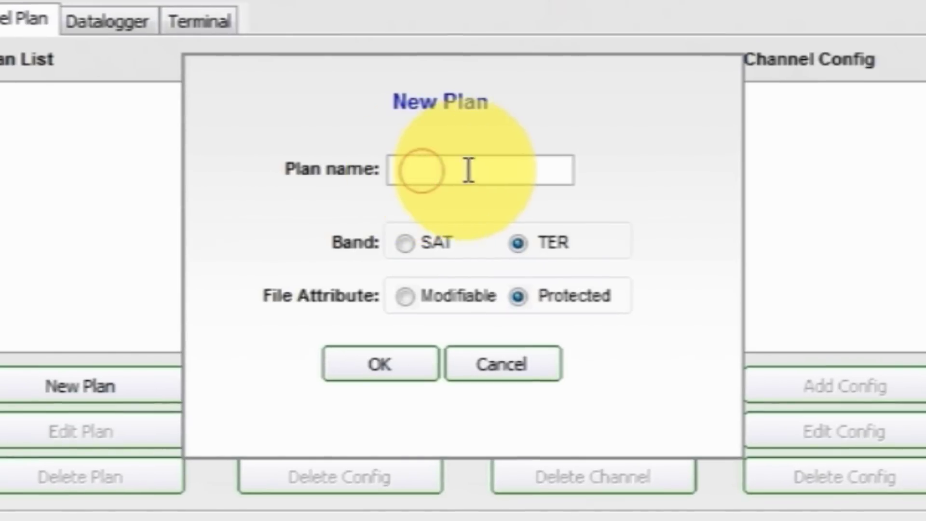
type("13E")
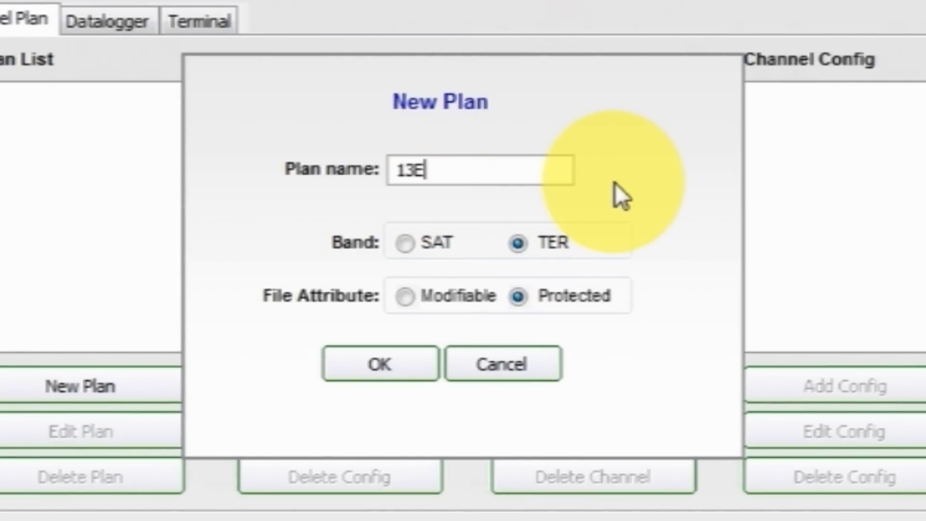
type("_TEST")
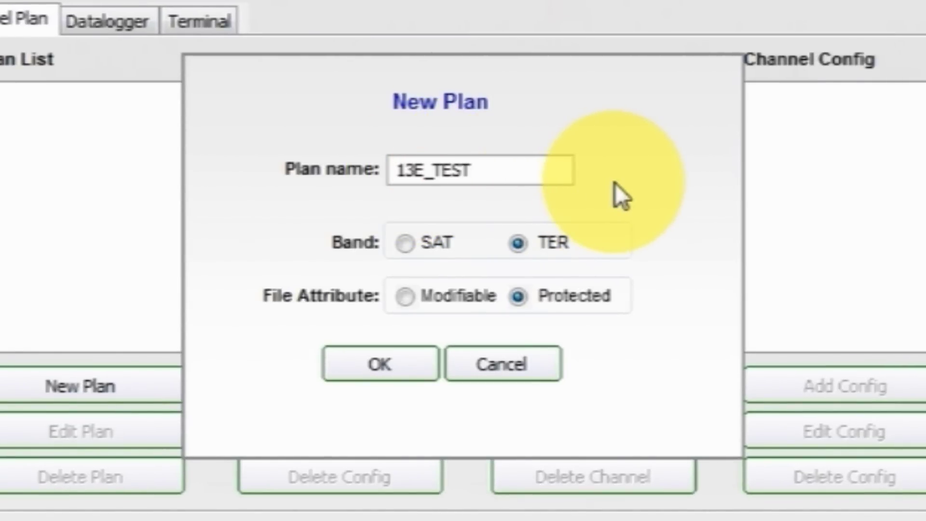
left_click(418, 253)
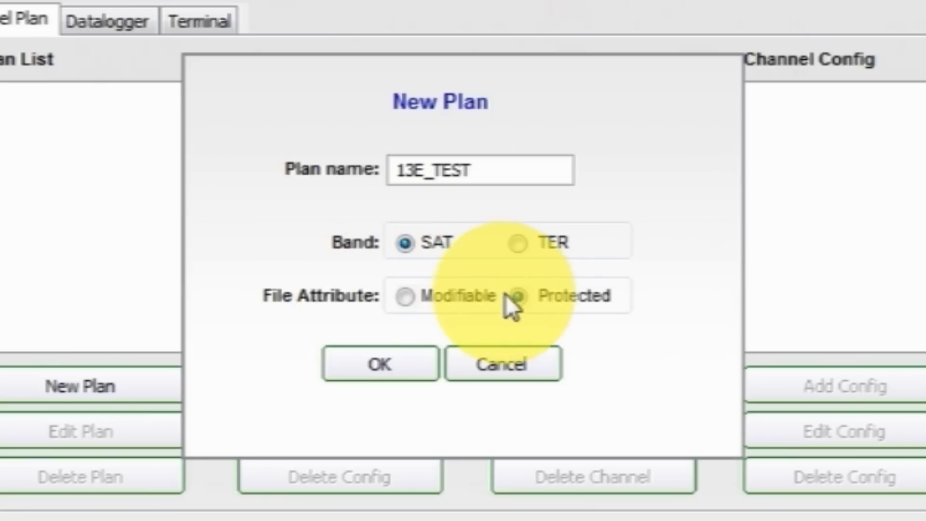
left_click(521, 298)
left_click(398, 365)
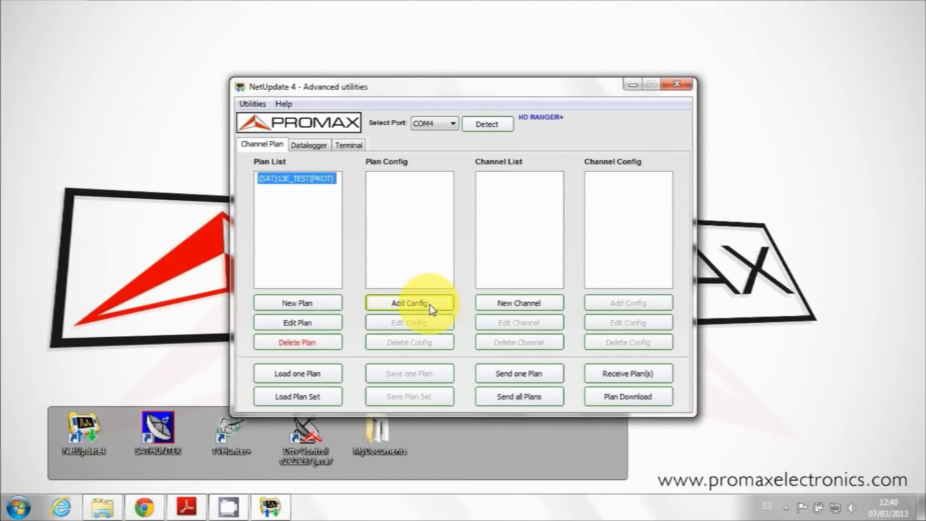
Add an LNB-LOC-OSC config to 13E_TEST: BAND_KUKA, Low 9750 MHz, High 10600 MHz.
left_click(436, 300)
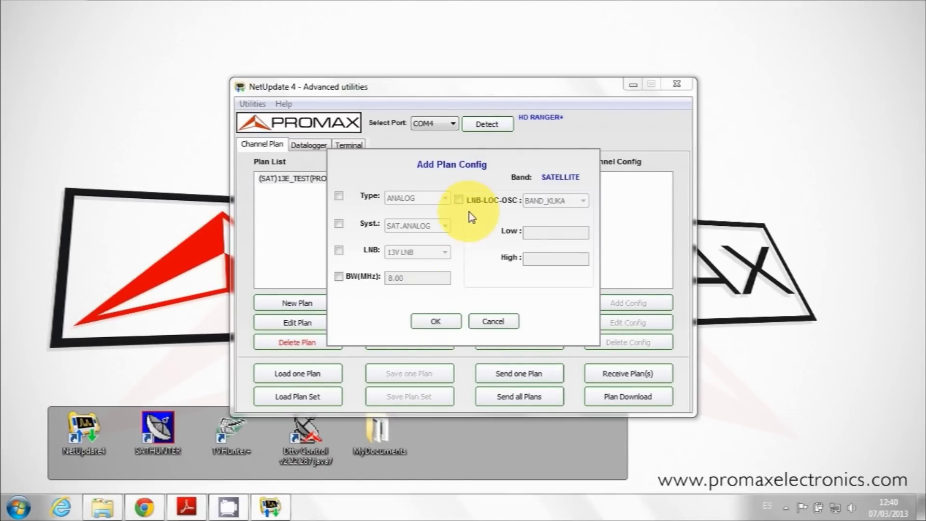
left_click(458, 199)
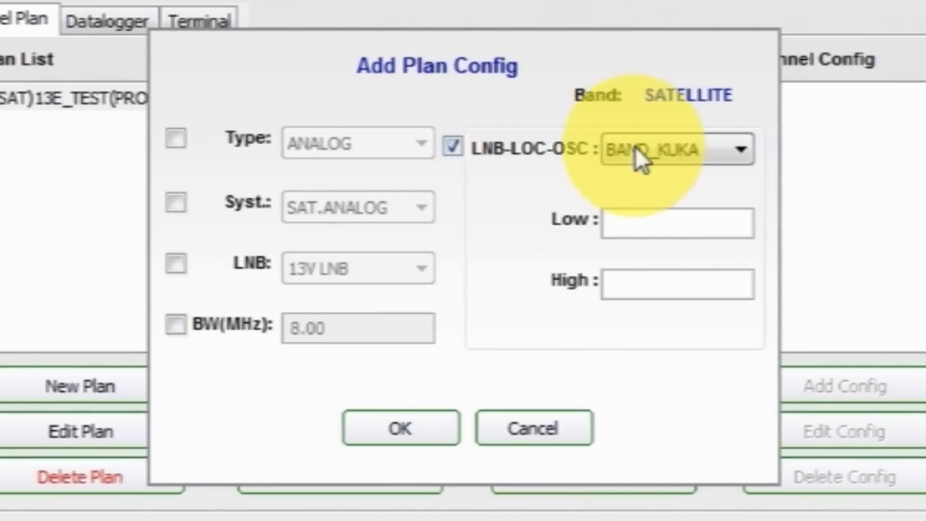
left_click(723, 150)
left_click(702, 181)
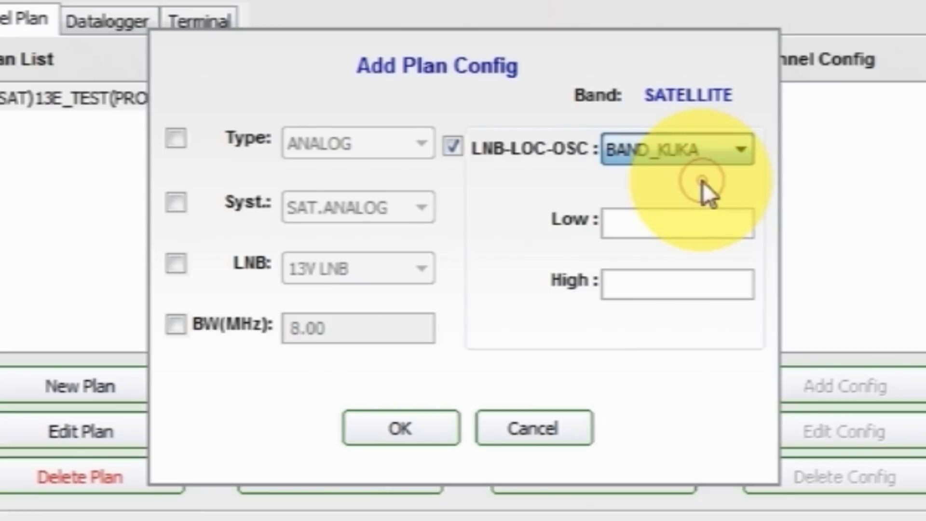
left_click(702, 223)
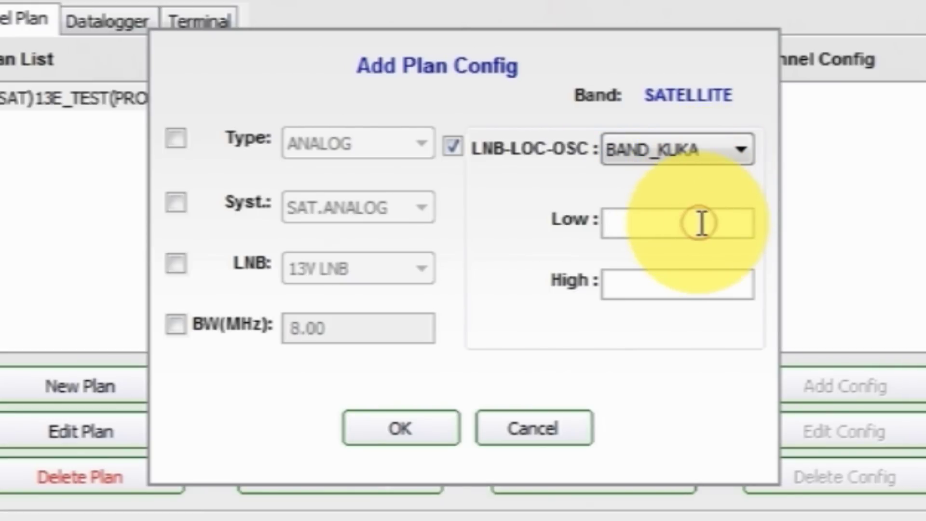
type("9750")
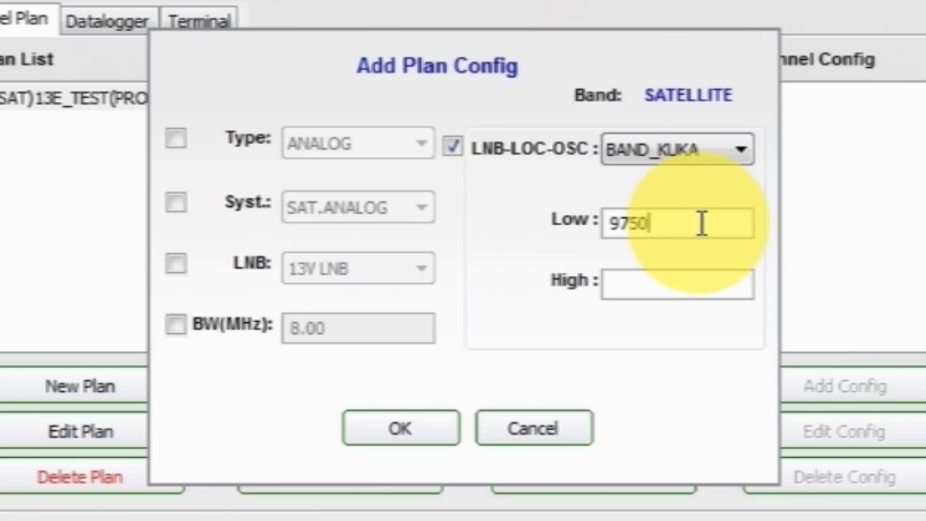
left_click(689, 289)
type("10600")
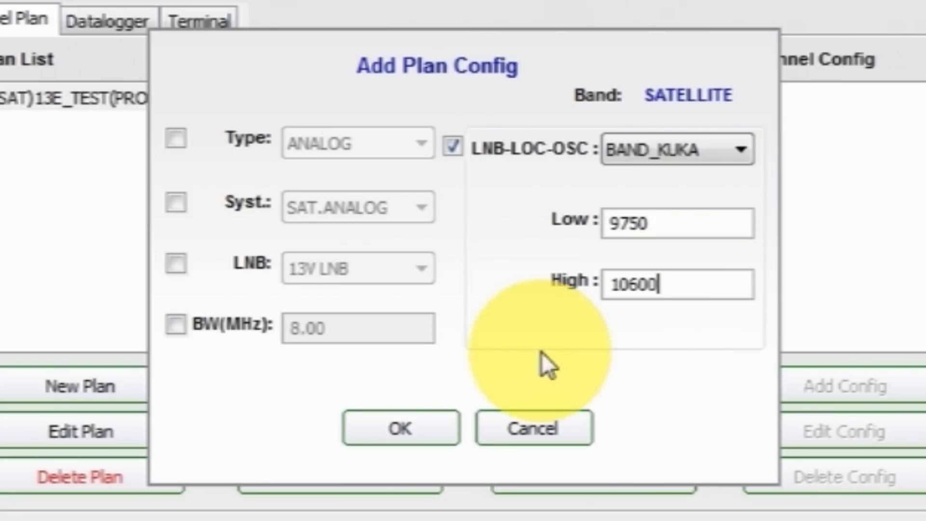
left_click(415, 430)
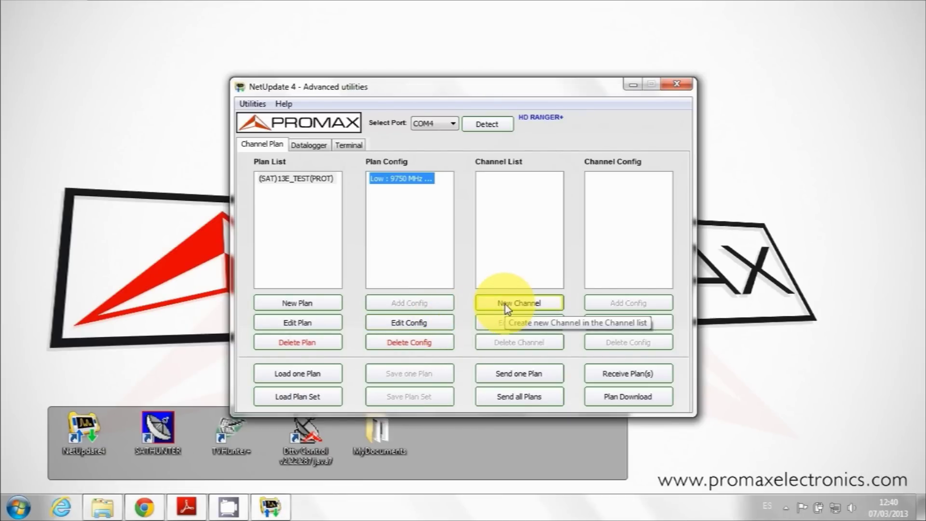
Add channel 110 at 10719 MHz to the 13E_TEST plan.
left_click(505, 304)
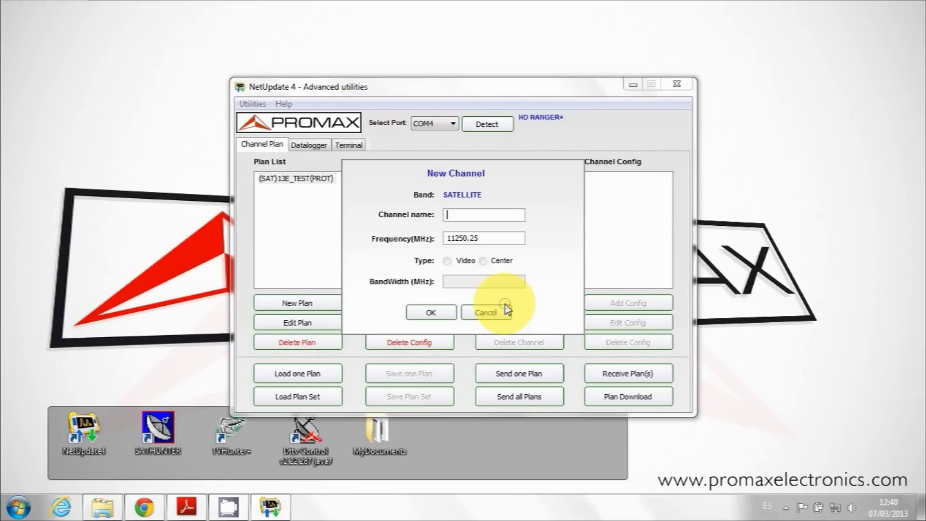
left_click(488, 216)
type("110")
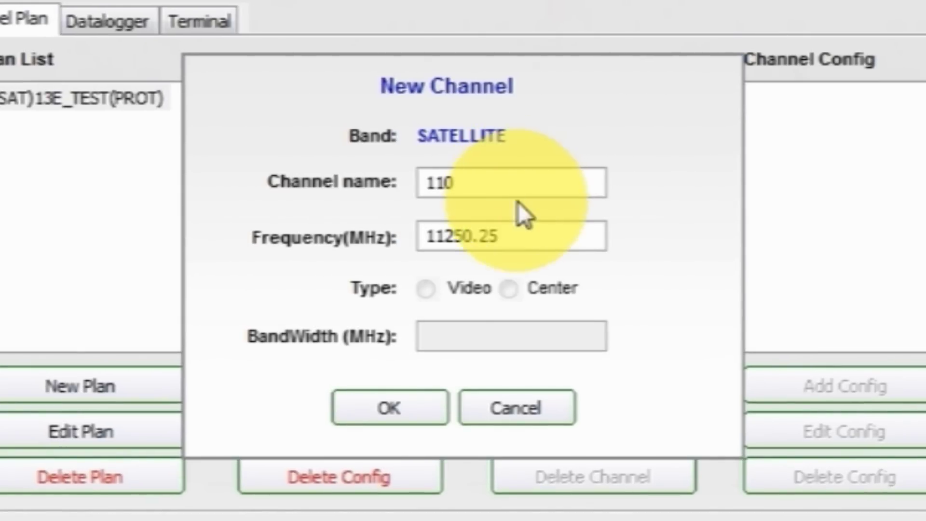
double_click(500, 233)
type("10719")
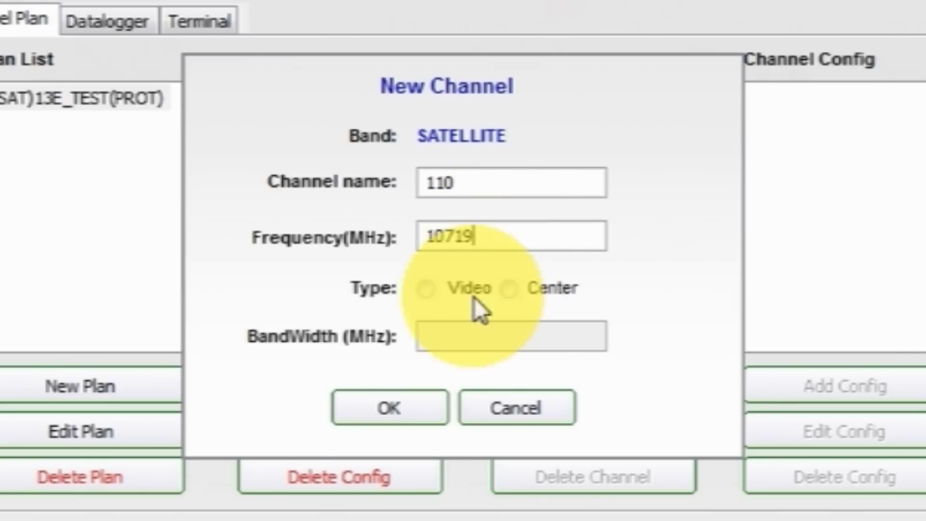
left_click(398, 410)
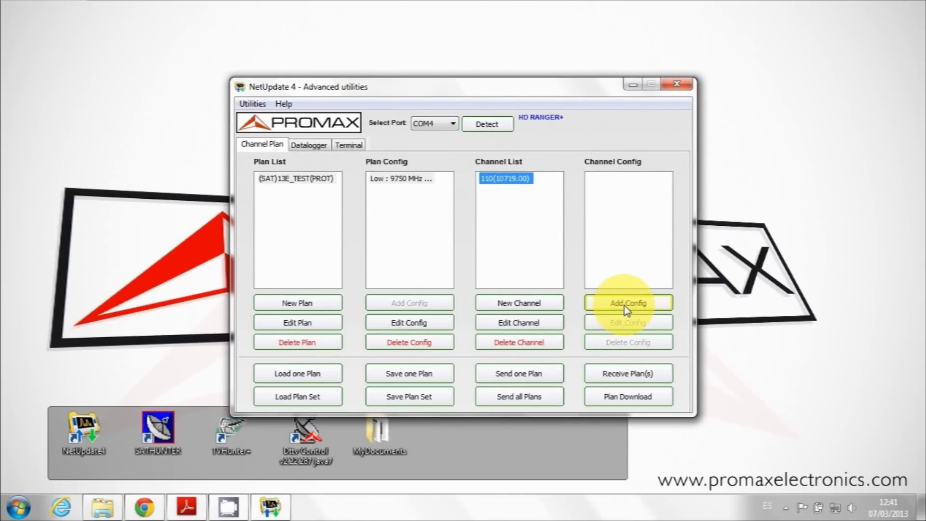
Give channel 110 an LNB channel config set to 13V LNB.
left_click(624, 306)
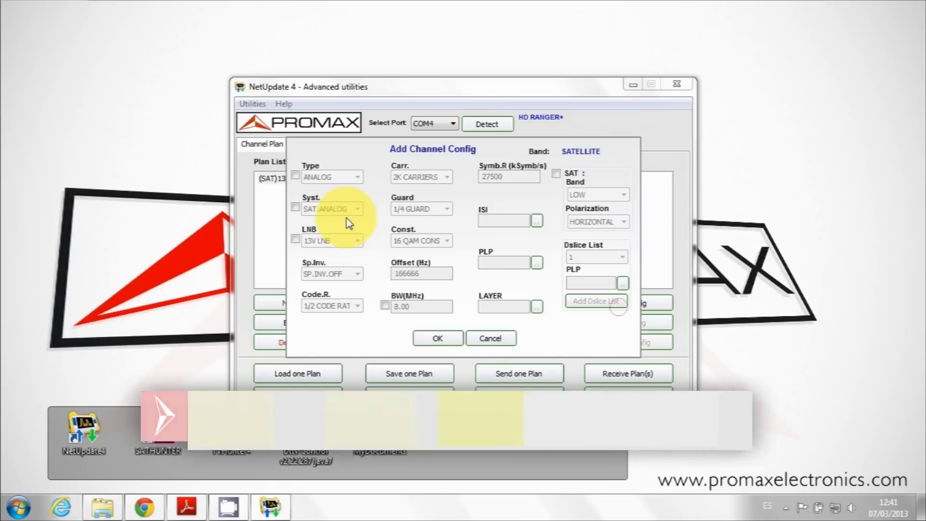
left_click(295, 238)
left_click(318, 240)
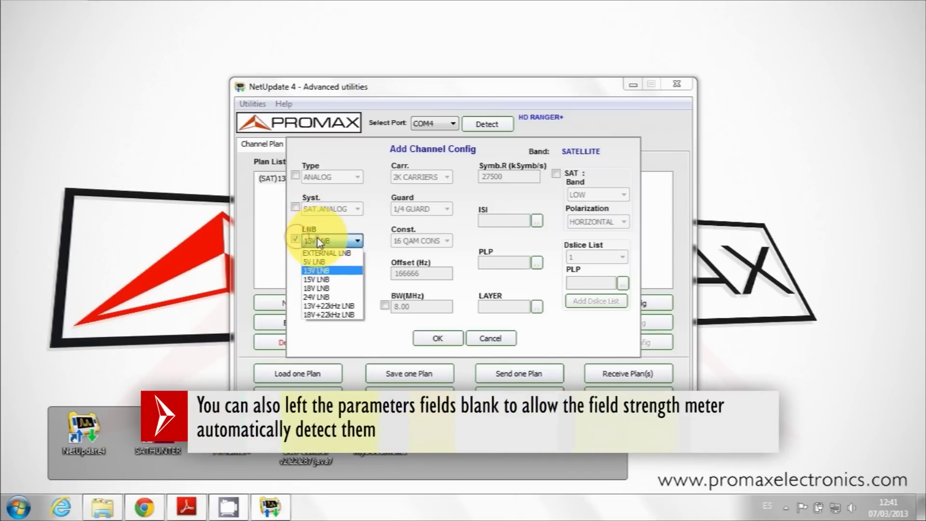
left_click(318, 270)
left_click(442, 339)
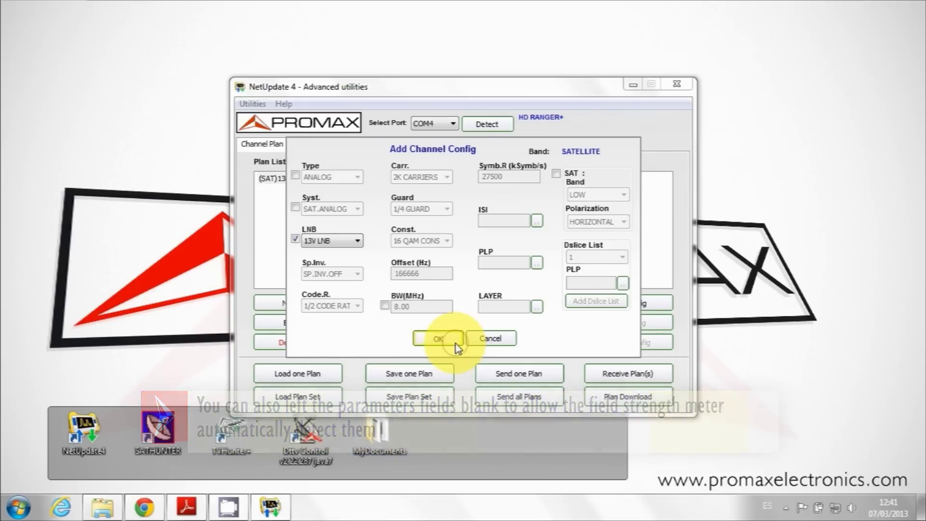
left_click(455, 341)
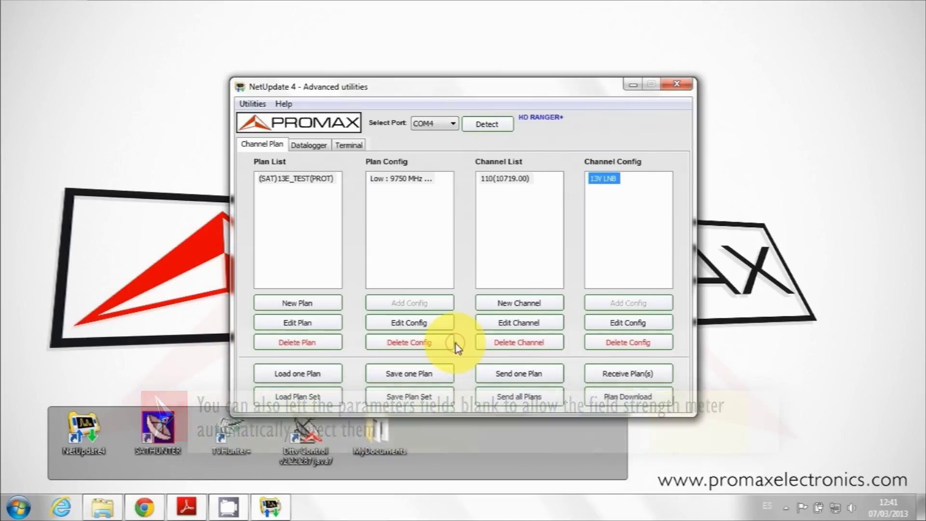
Begin another new channel in 13E_TEST and clear its default frequency value.
left_click(502, 304)
left_click(461, 216)
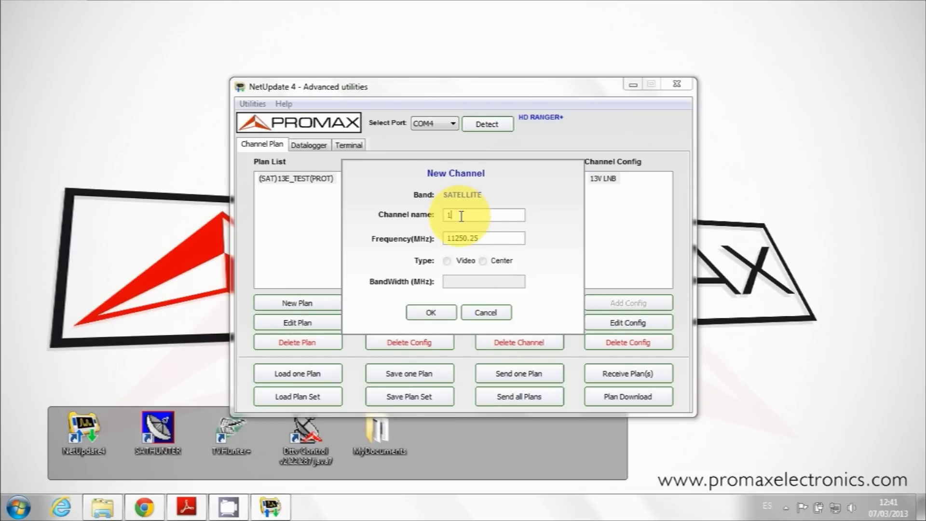
double_click(515, 238)
key("BackSpace")
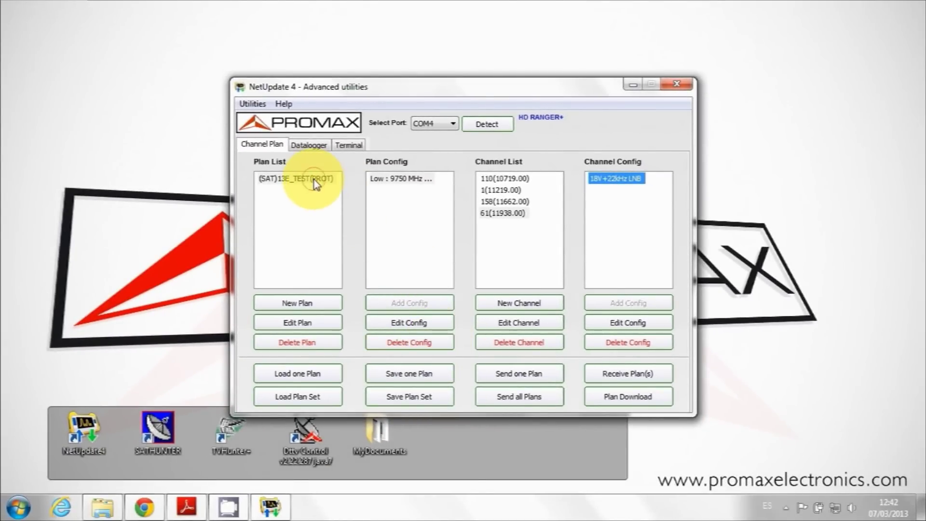
Save the 13E_TEST plan to Escritorio as a RANGER Channel Plan XML file.
left_click(315, 183)
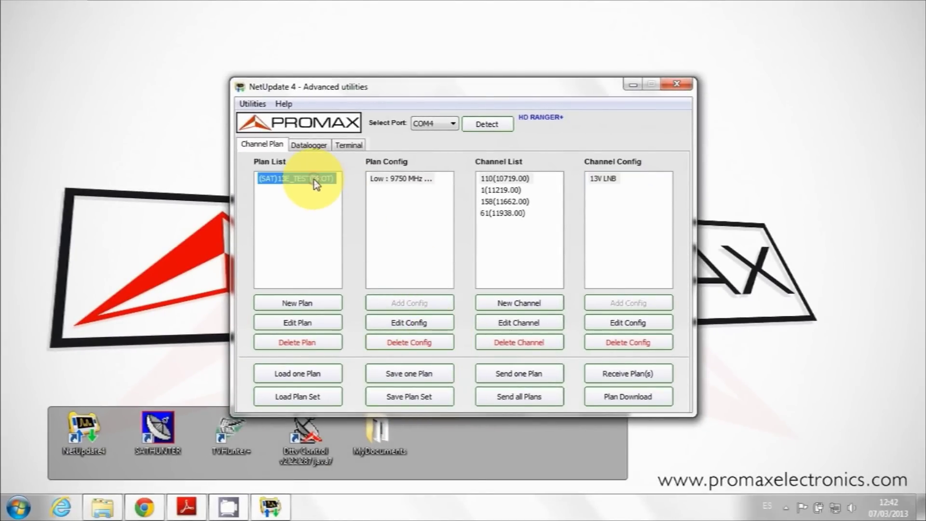
left_click(404, 375)
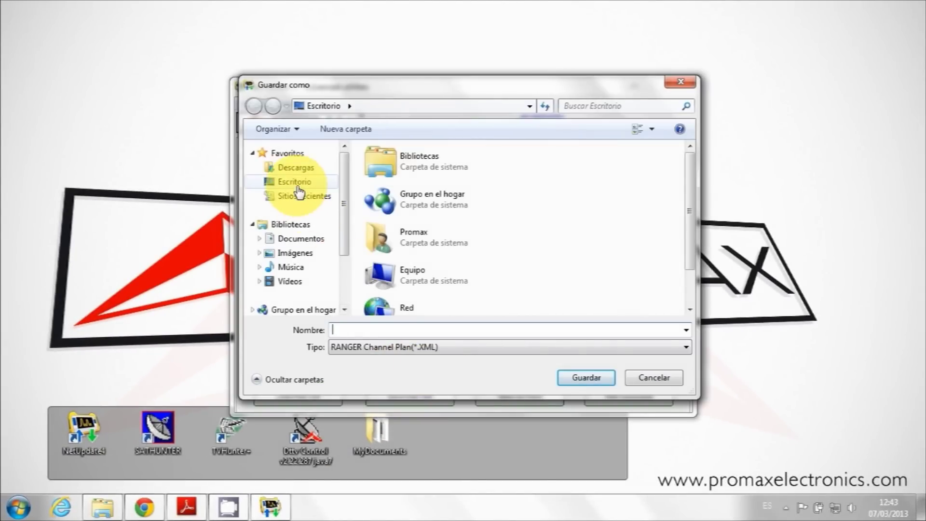
left_click(272, 182)
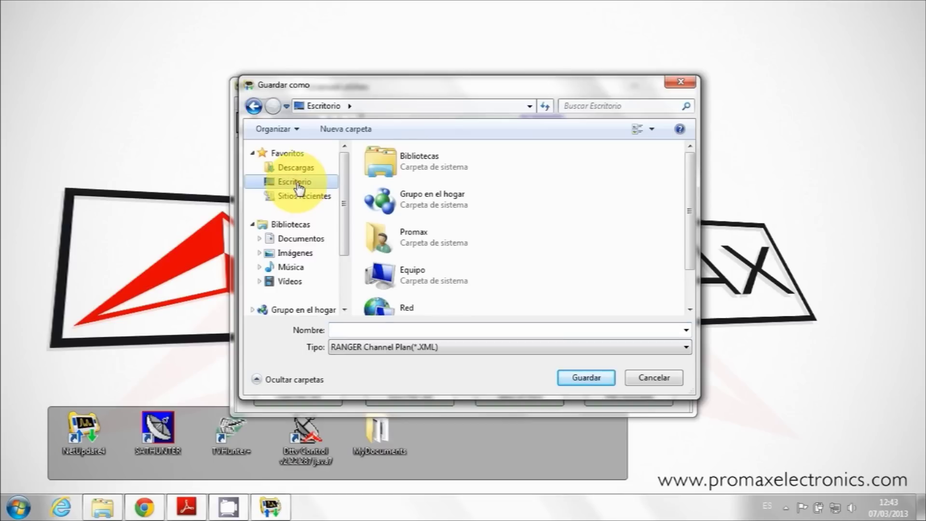
left_click(372, 347)
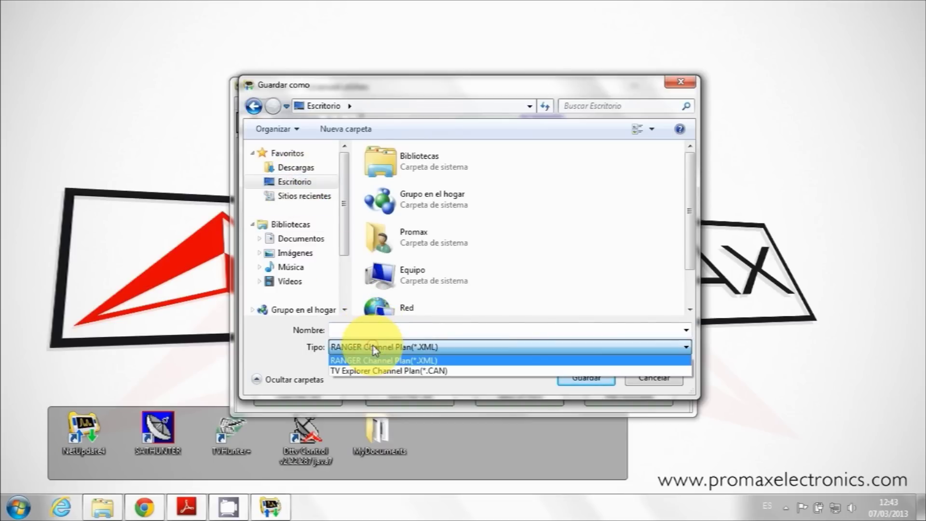
left_click(487, 365)
left_click(451, 330)
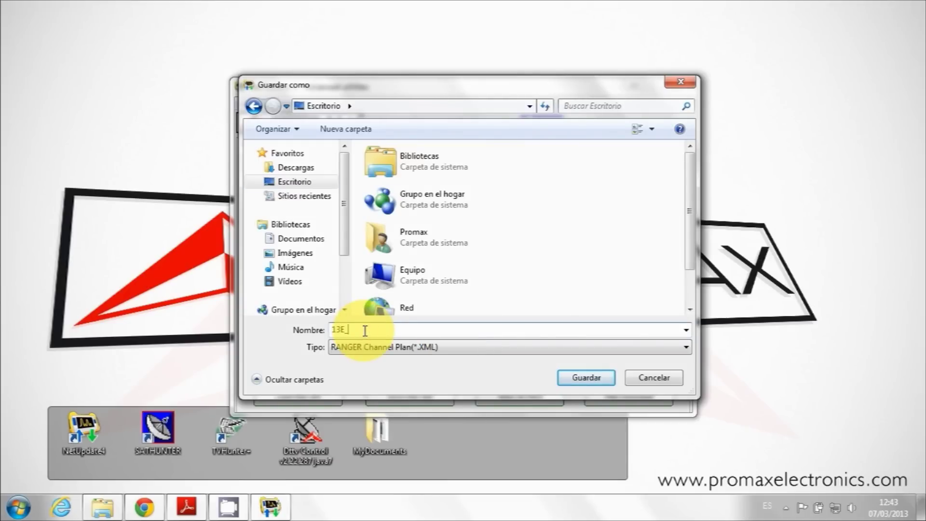
left_click(595, 383)
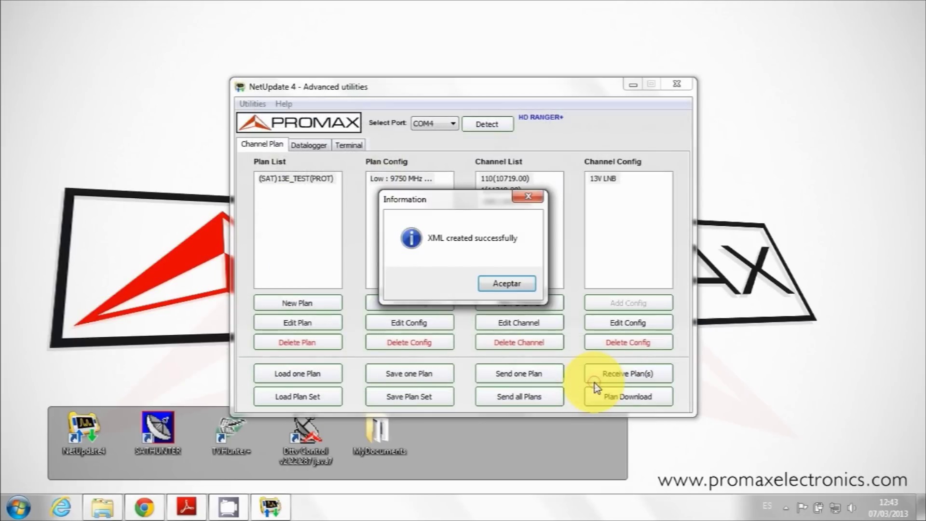
left_click(518, 286)
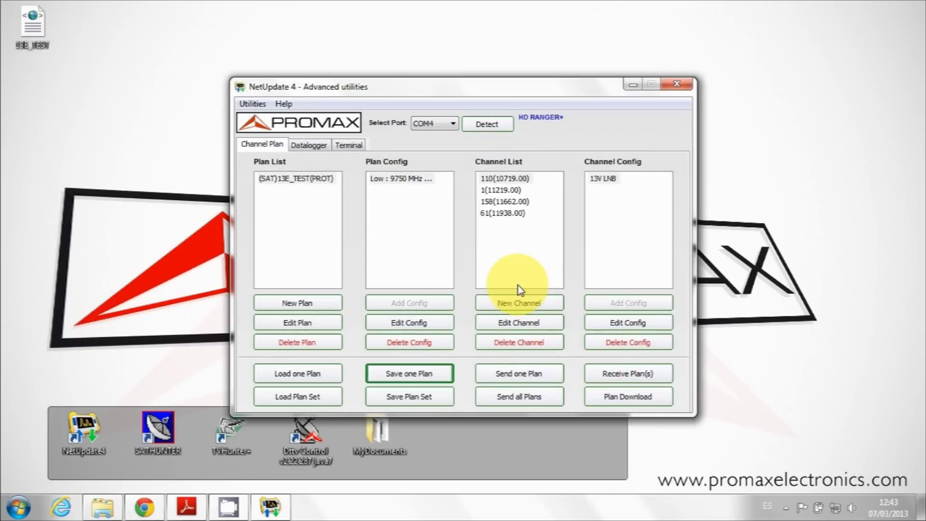
Create the protected TER-band plan CCIR_TEST and begin adding its first channel.
left_click(327, 301)
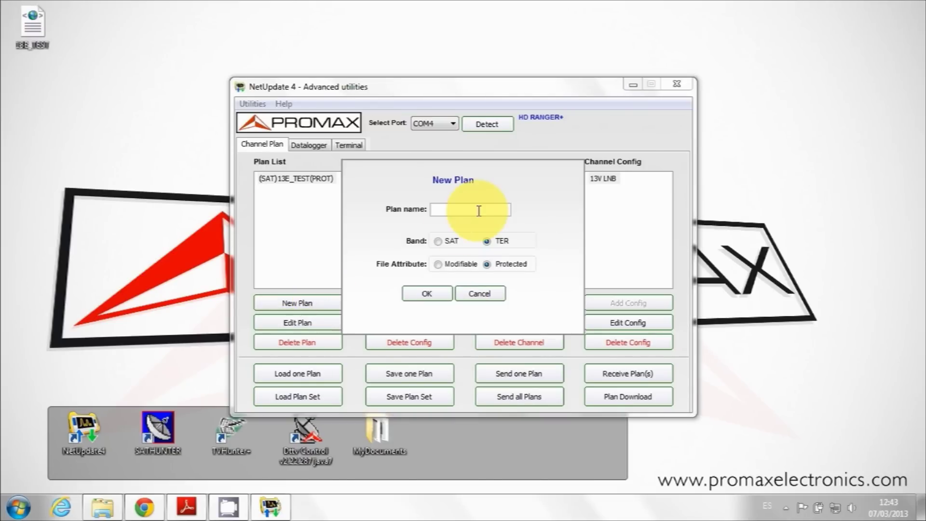
left_click(479, 211)
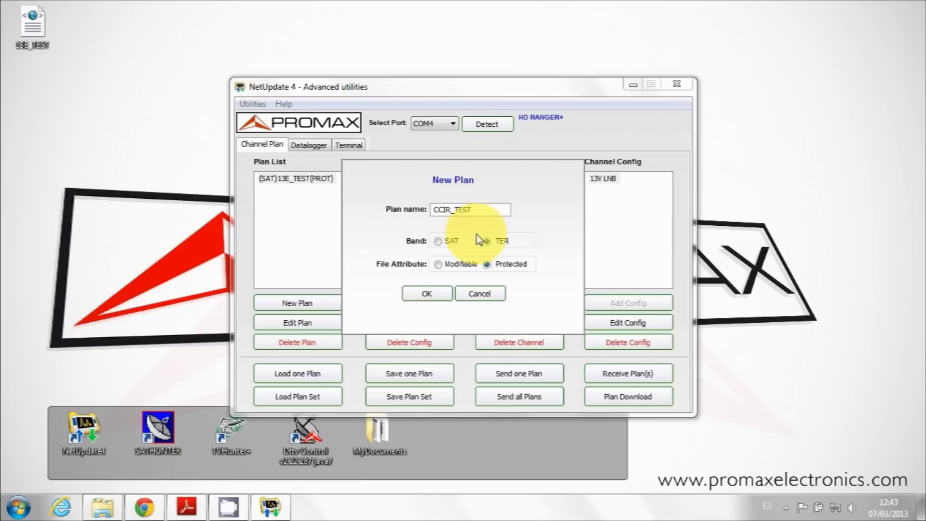
left_click(487, 264)
left_click(428, 293)
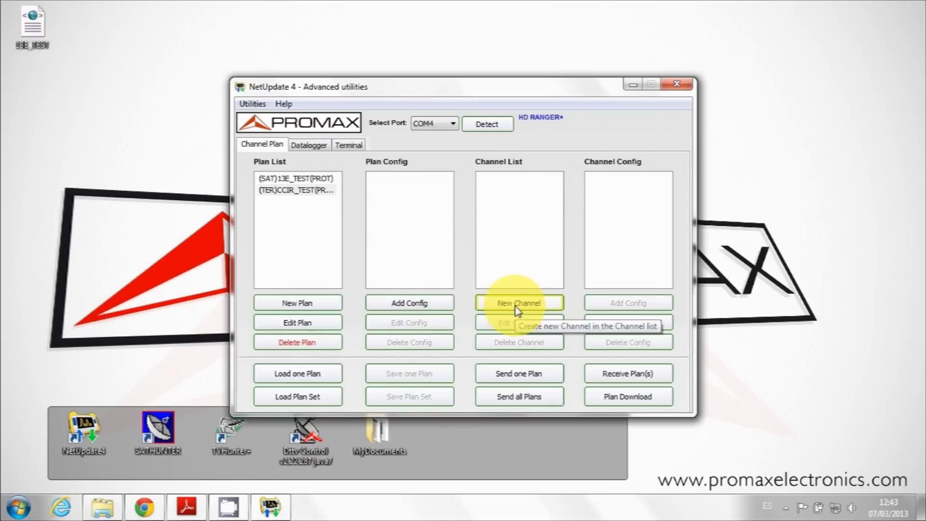
left_click(537, 311)
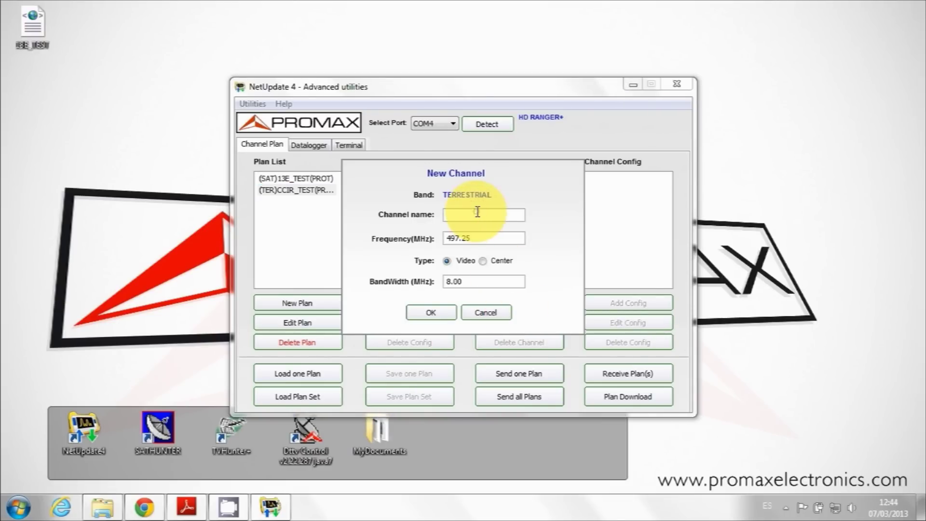